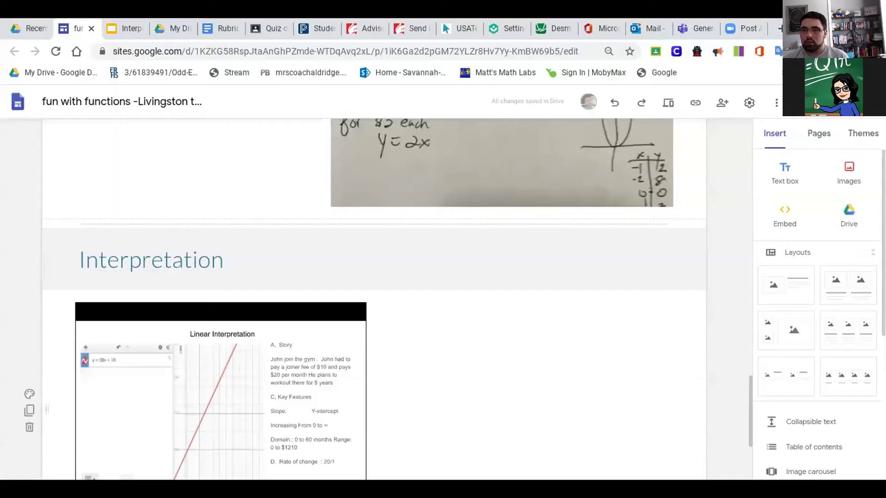
{"action": "scroll", "coordinate": [373, 300], "scroll_direction": "up", "scroll_amount": 5}
{"action": "scroll", "coordinate": [374, 300], "scroll_direction": "up", "scroll_amount": 1}
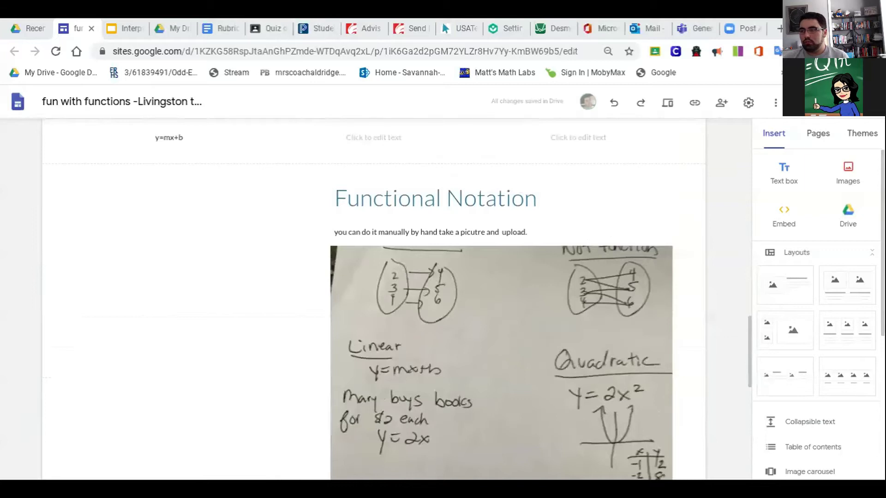
{"action": "scroll", "coordinate": [374, 300], "scroll_direction": "down", "scroll_amount": 8}
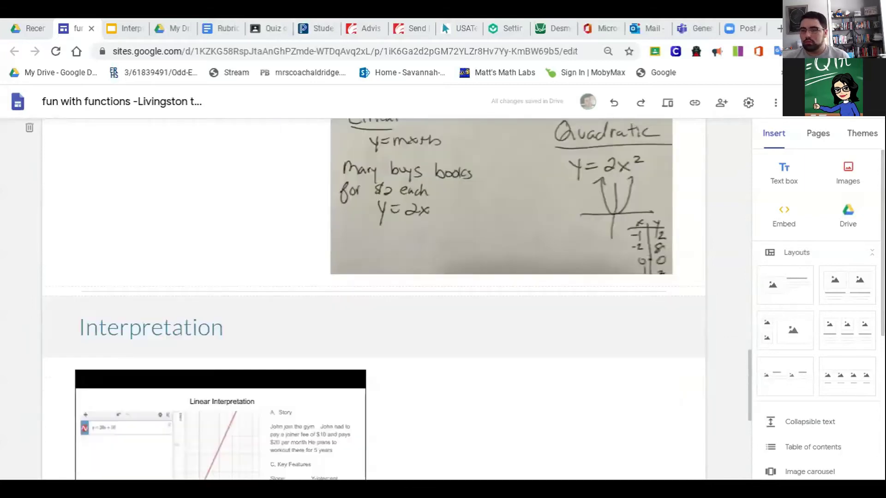
{"action": "scroll", "coordinate": [374, 300], "scroll_direction": "up", "scroll_amount": 4}
{"action": "scroll", "coordinate": [374, 300], "scroll_direction": "up", "scroll_amount": 15}
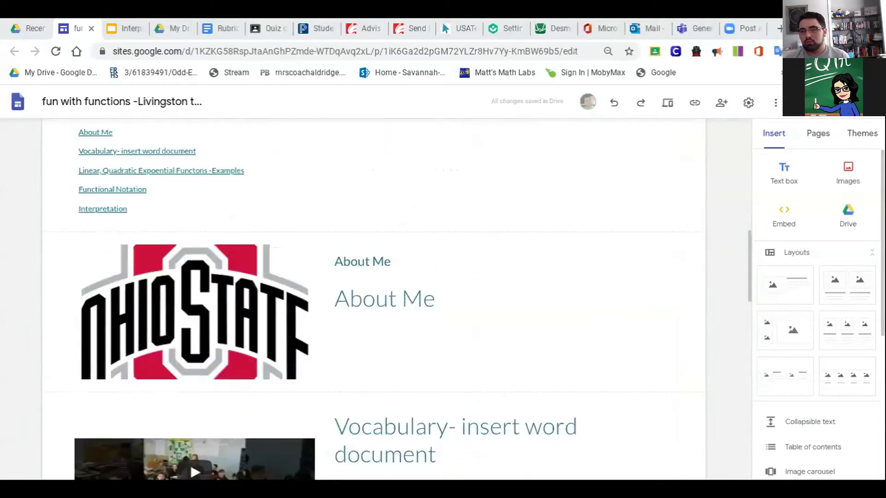
{"action": "scroll", "coordinate": [373, 300], "scroll_direction": "down", "scroll_amount": 6}
{"action": "scroll", "coordinate": [374, 300], "scroll_direction": "down", "scroll_amount": 5}
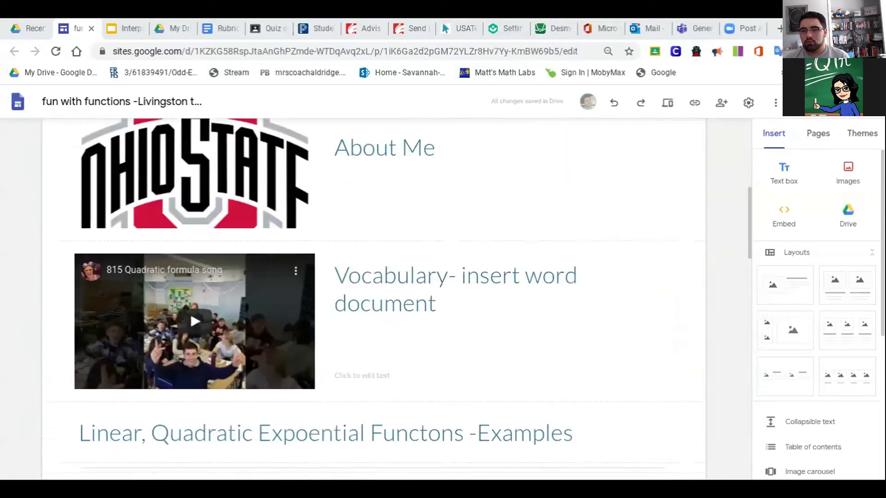
{"action": "scroll", "coordinate": [374, 300], "scroll_direction": "down", "scroll_amount": 5}
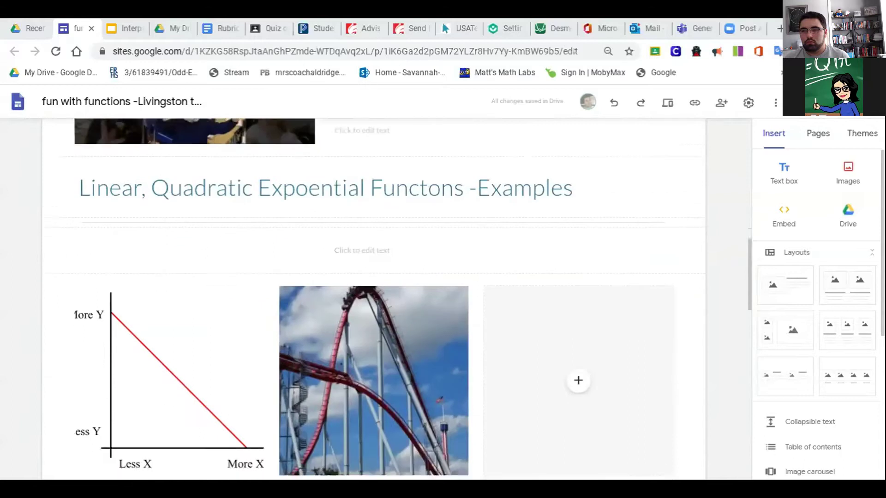
{"action": "scroll", "coordinate": [374, 300], "scroll_direction": "down", "scroll_amount": 5}
{"action": "scroll", "coordinate": [501, 286], "scroll_direction": "down", "scroll_amount": 3}
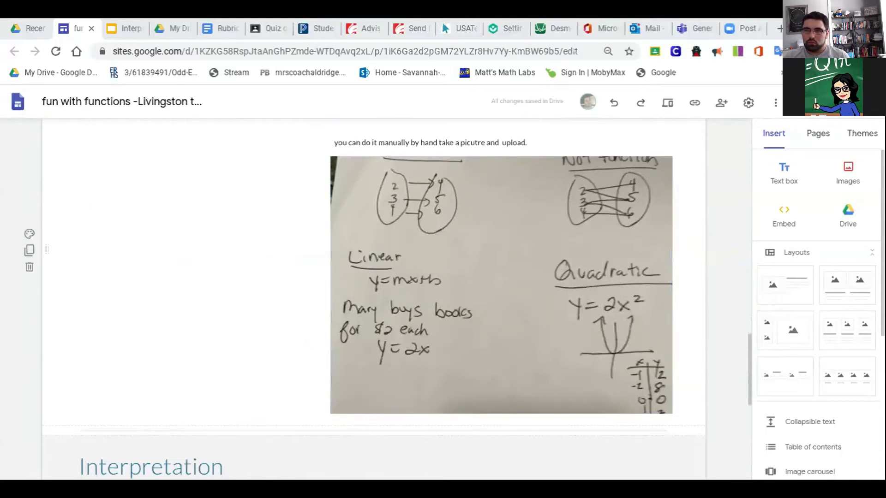
{"action": "scroll", "coordinate": [374, 300], "scroll_direction": "up", "scroll_amount": 2}
{"action": "scroll", "coordinate": [374, 300], "scroll_direction": "down", "scroll_amount": 2}
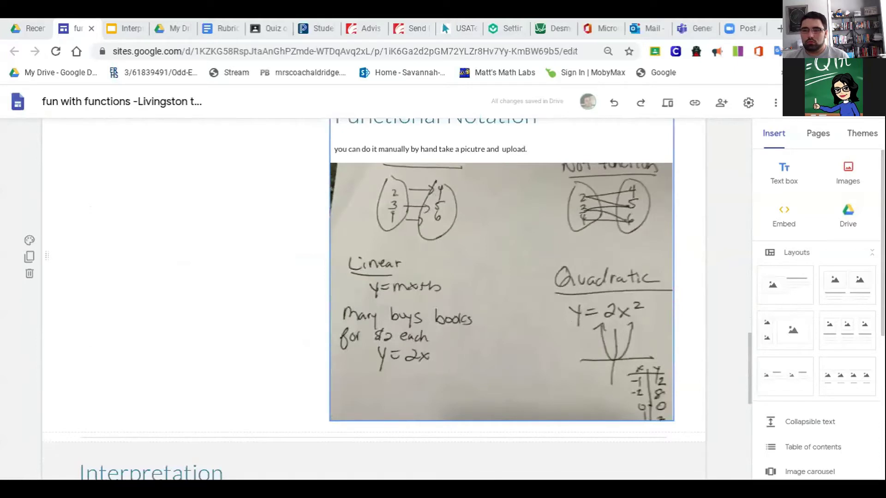
{"action": "scroll", "coordinate": [374, 300], "scroll_direction": "up", "scroll_amount": 2}
{"action": "scroll", "coordinate": [373, 300], "scroll_direction": "down", "scroll_amount": 2}
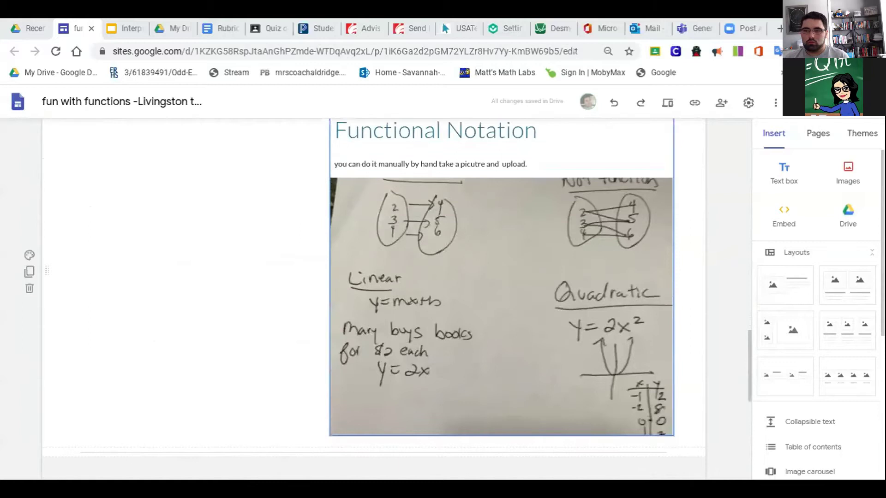
{"action": "scroll", "coordinate": [373, 300], "scroll_direction": "down", "scroll_amount": 1}
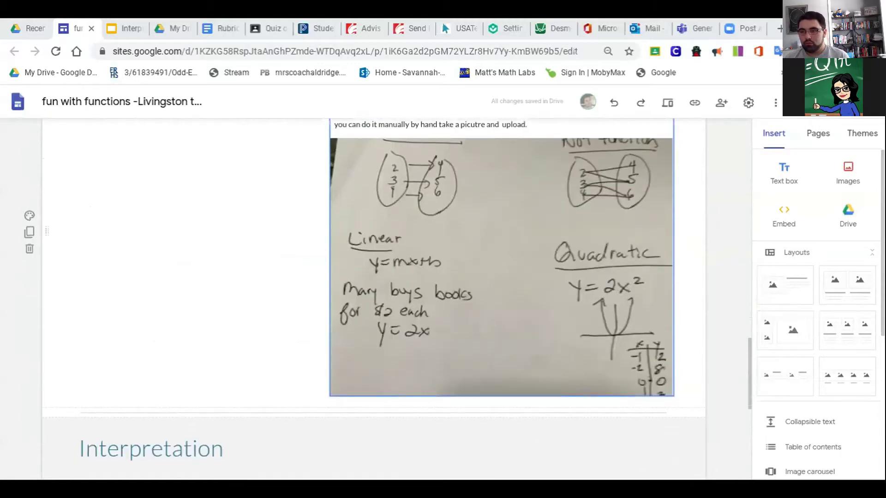
{"action": "scroll", "coordinate": [373, 300], "scroll_direction": "down", "scroll_amount": 1}
{"action": "scroll", "coordinate": [374, 300], "scroll_direction": "down", "scroll_amount": 5}
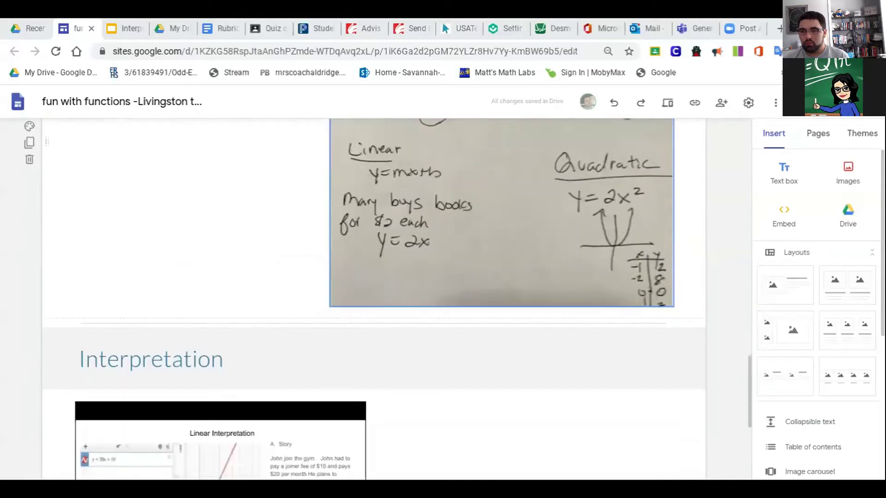
{"action": "scroll", "coordinate": [373, 300], "scroll_direction": "down", "scroll_amount": 1}
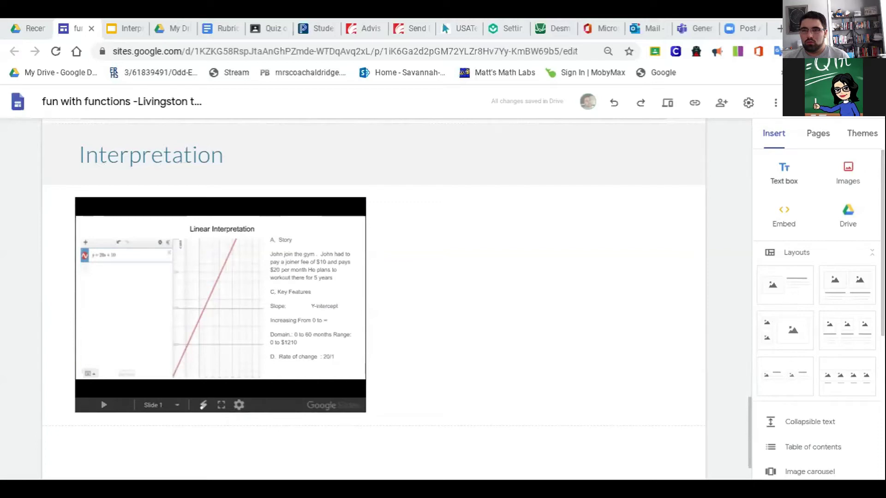
- Insert an empty text box below the embedded slide, keeping the Normal text style
{"action": "left_click", "coordinate": [782, 174]}
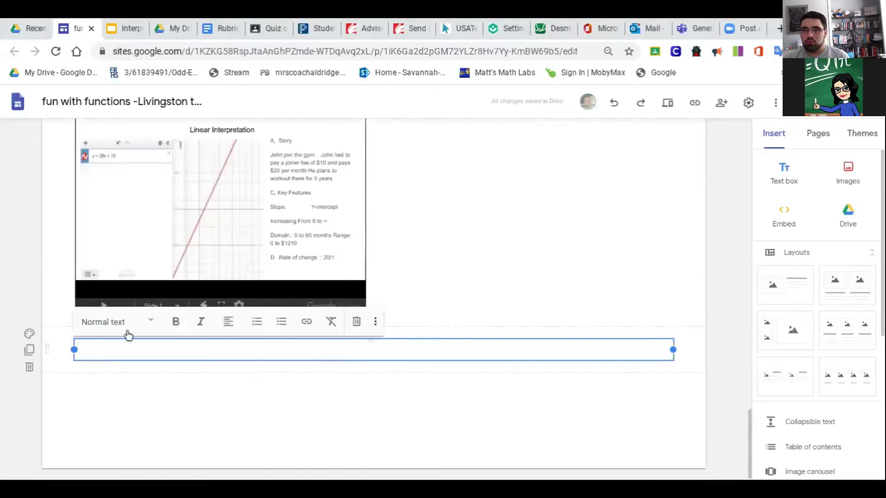
{"action": "left_click", "coordinate": [151, 322]}
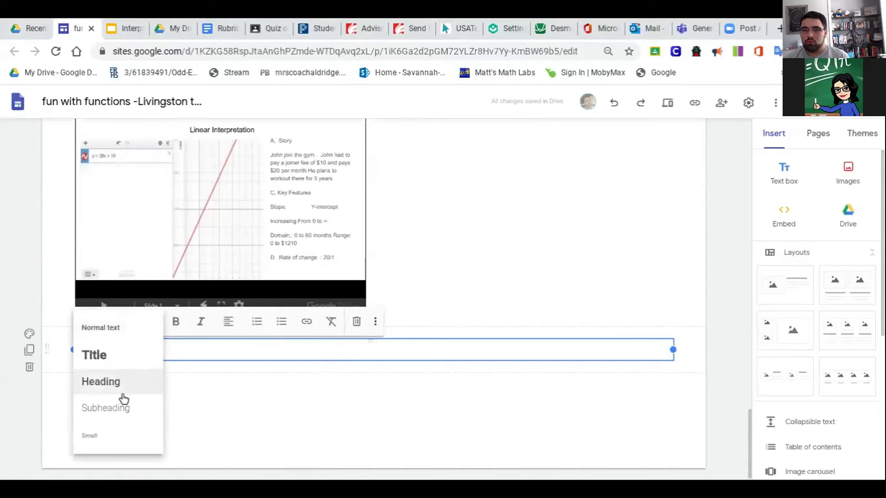
{"action": "left_click", "coordinate": [464, 275]}
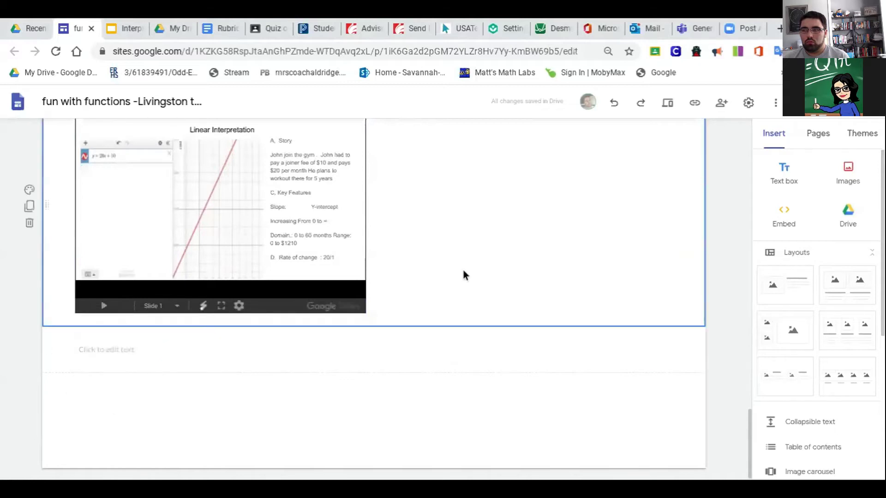
{"action": "scroll", "coordinate": [259, 341], "scroll_direction": "up", "scroll_amount": 6}
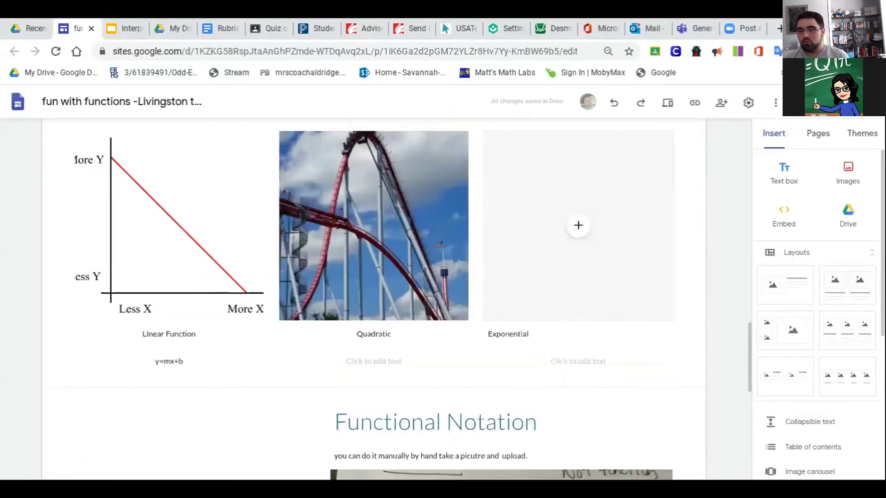
- Scroll the page to bring the Interpretation heading and embedded Linear Interpretation slide into view
{"action": "scroll", "coordinate": [262, 342], "scroll_direction": "up", "scroll_amount": 10}
{"action": "scroll", "coordinate": [261, 341], "scroll_direction": "up", "scroll_amount": 10}
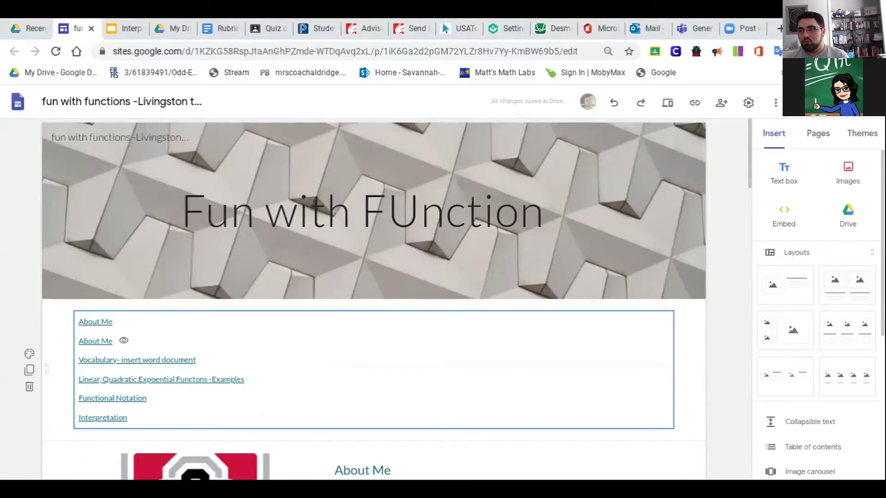
{"action": "scroll", "coordinate": [246, 348], "scroll_direction": "down", "scroll_amount": 3}
{"action": "scroll", "coordinate": [246, 348], "scroll_direction": "up", "scroll_amount": 2}
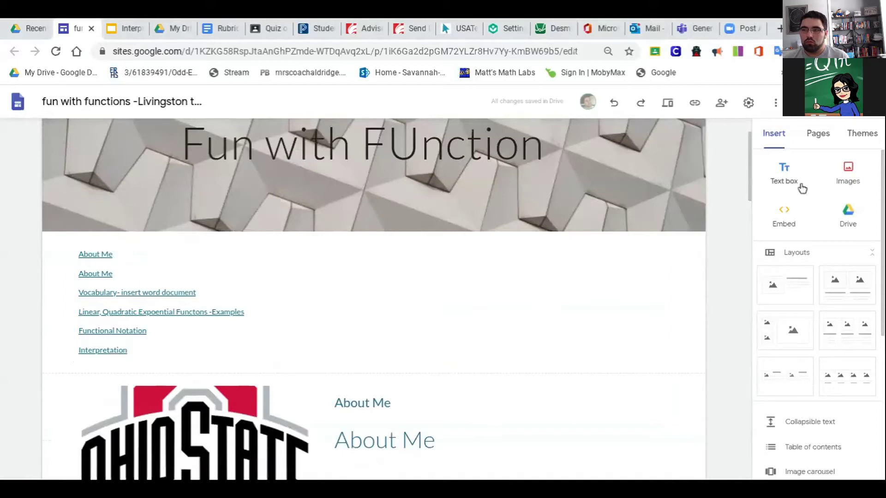
{"action": "scroll", "coordinate": [801, 199], "scroll_direction": "down", "scroll_amount": 5}
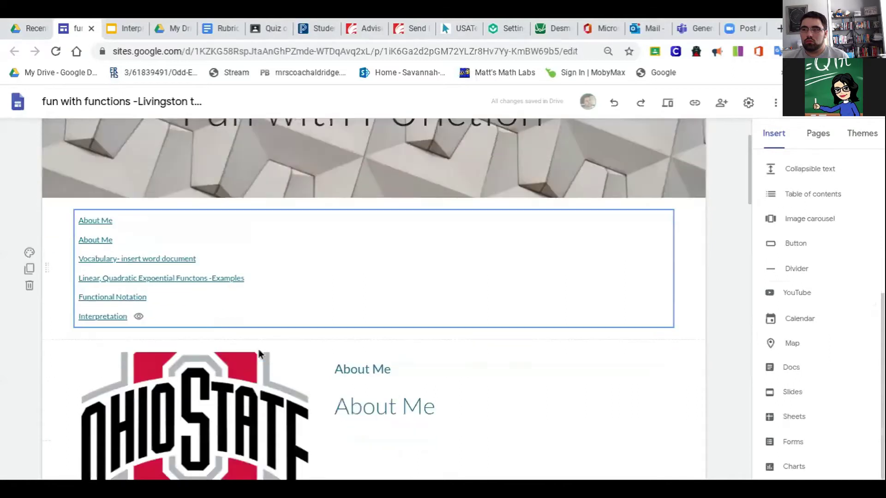
{"action": "scroll", "coordinate": [260, 355], "scroll_direction": "down", "scroll_amount": 10}
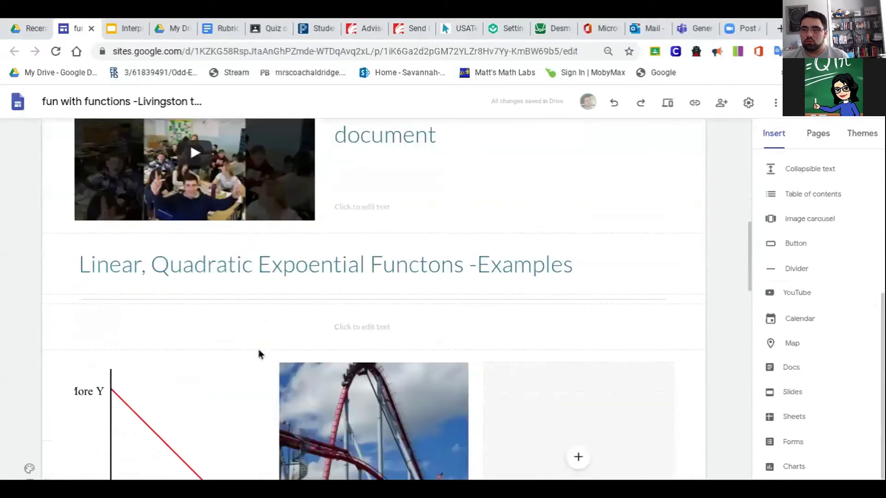
{"action": "scroll", "coordinate": [258, 354], "scroll_direction": "down", "scroll_amount": 10}
{"action": "scroll", "coordinate": [411, 305], "scroll_direction": "down", "scroll_amount": 2}
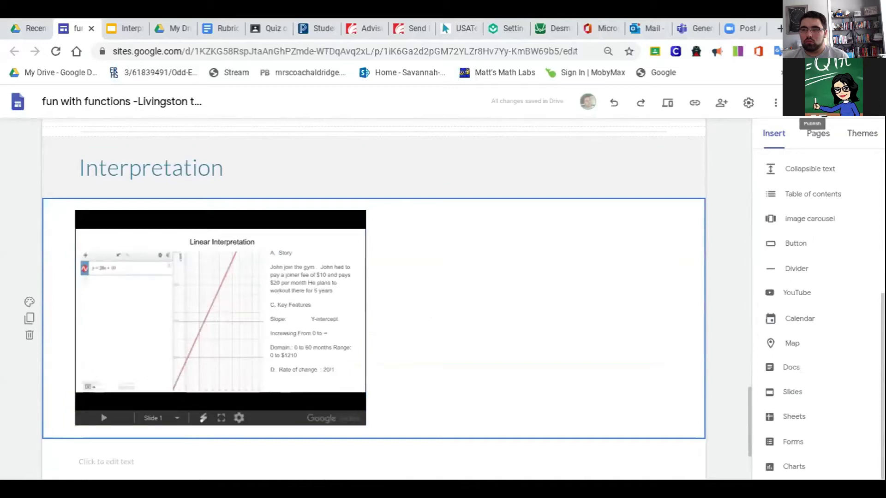
{"action": "scroll", "coordinate": [588, 280], "scroll_direction": "down", "scroll_amount": 3}
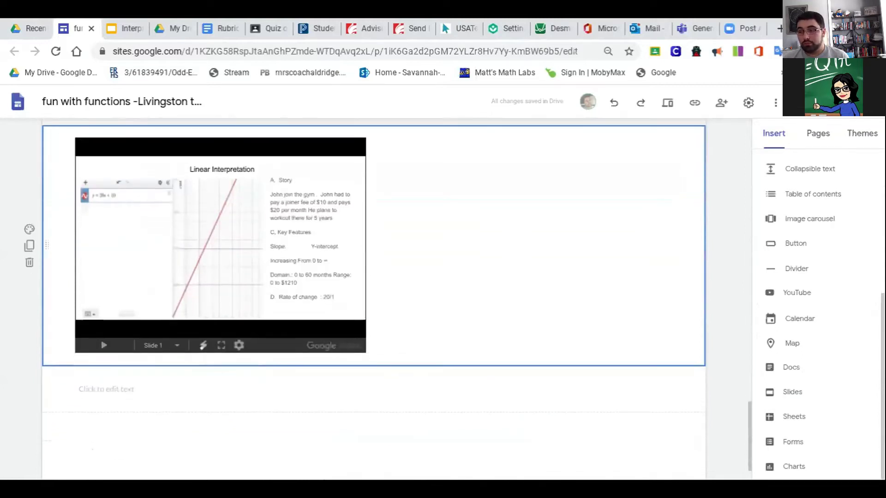
{"action": "scroll", "coordinate": [373, 299], "scroll_direction": "up", "scroll_amount": 3}
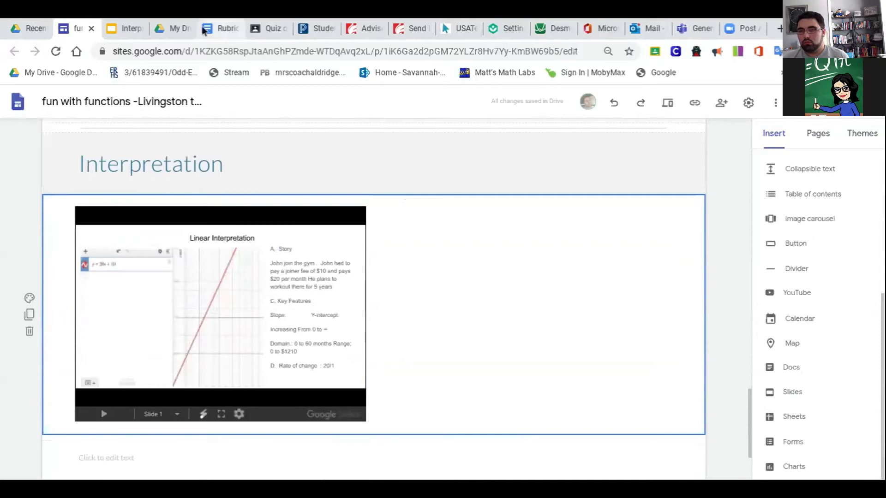
- Switch to the Rubric for Fun in Functions doc and locate the Week 3 Interpretation criteria
{"action": "left_click", "coordinate": [220, 29]}
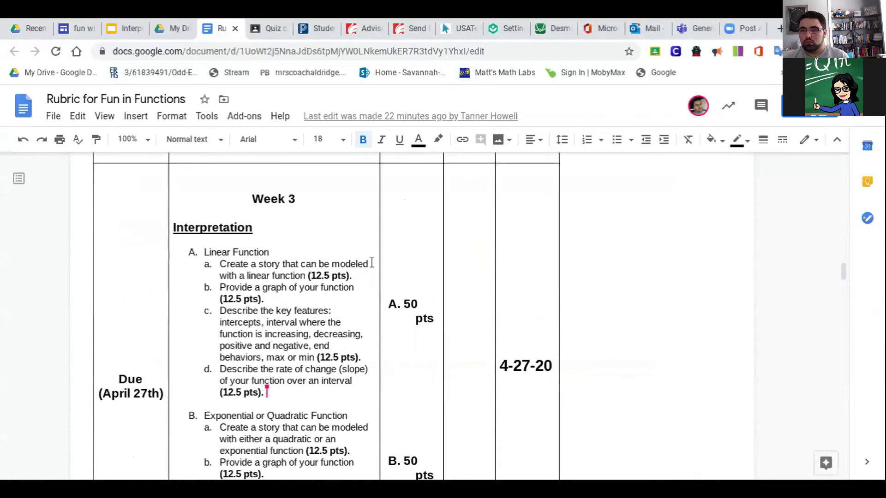
{"action": "scroll", "coordinate": [371, 262], "scroll_direction": "down", "scroll_amount": 1}
{"action": "scroll", "coordinate": [372, 262], "scroll_direction": "up", "scroll_amount": 2}
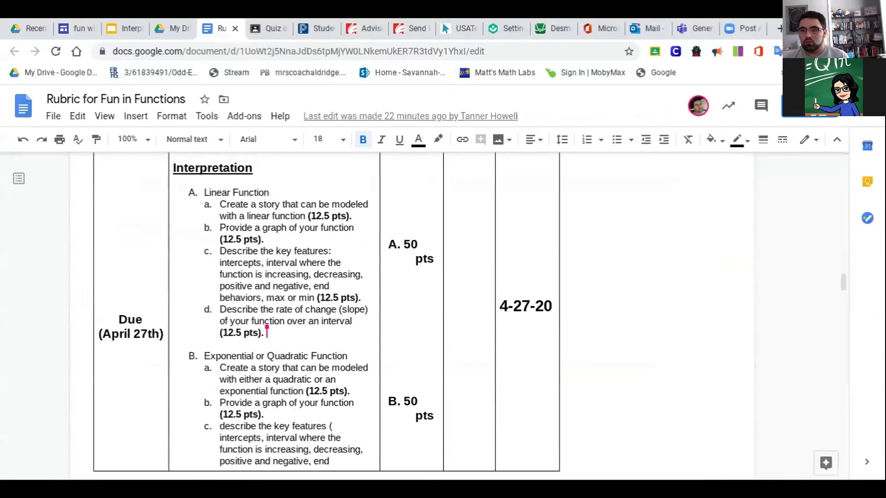
{"action": "scroll", "coordinate": [267, 330], "scroll_direction": "up", "scroll_amount": 1}
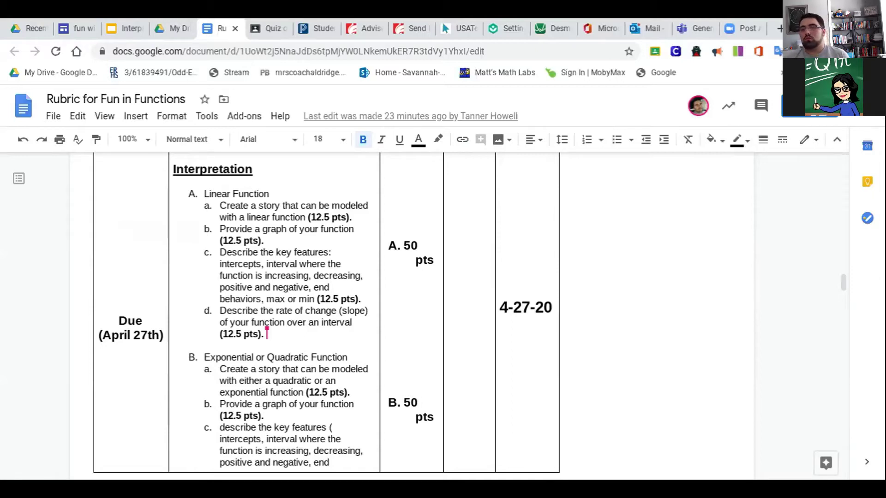
{"action": "scroll", "coordinate": [345, 294], "scroll_direction": "down", "scroll_amount": 2}
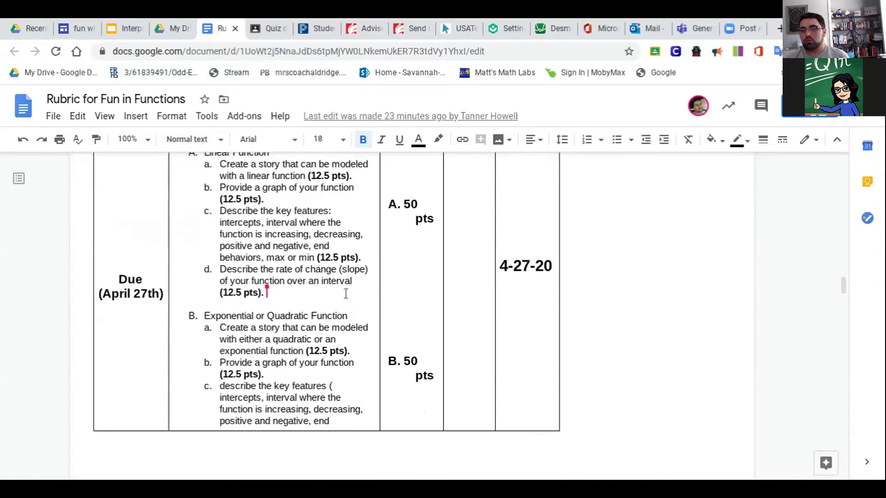
{"action": "scroll", "coordinate": [346, 294], "scroll_direction": "up", "scroll_amount": 2}
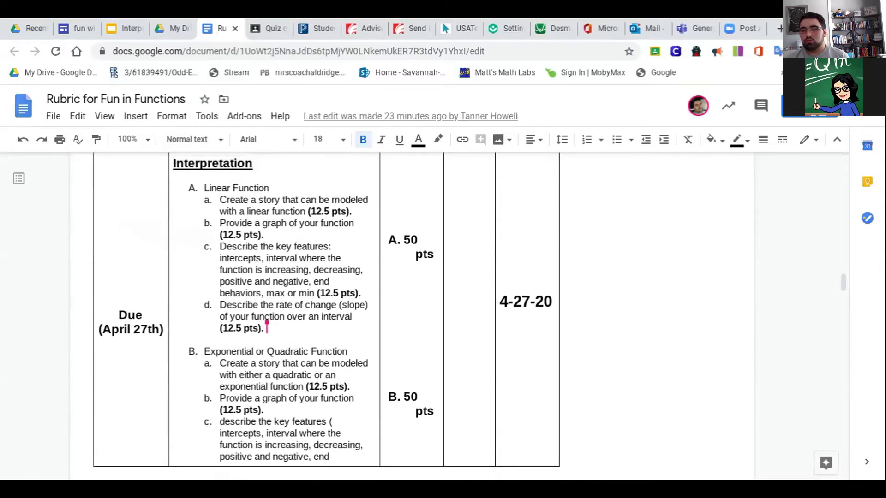
{"action": "scroll", "coordinate": [327, 318], "scroll_direction": "up", "scroll_amount": 1}
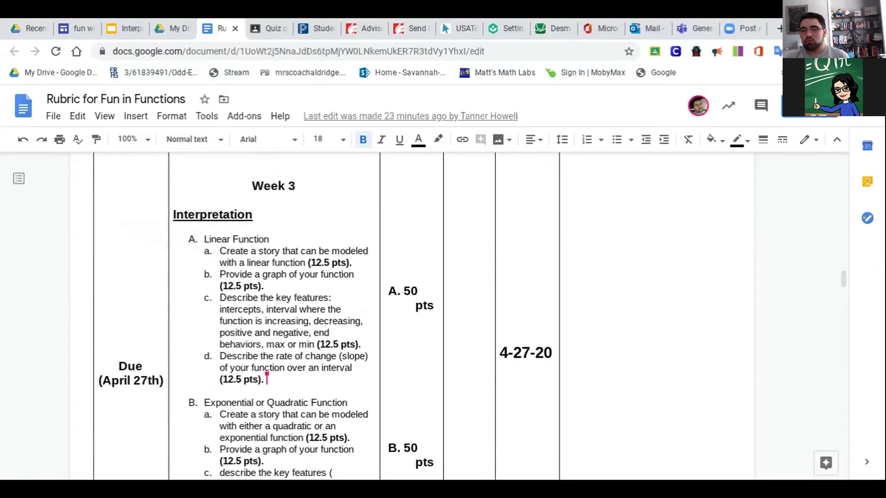
{"action": "scroll", "coordinate": [257, 204], "scroll_direction": "down", "scroll_amount": 1}
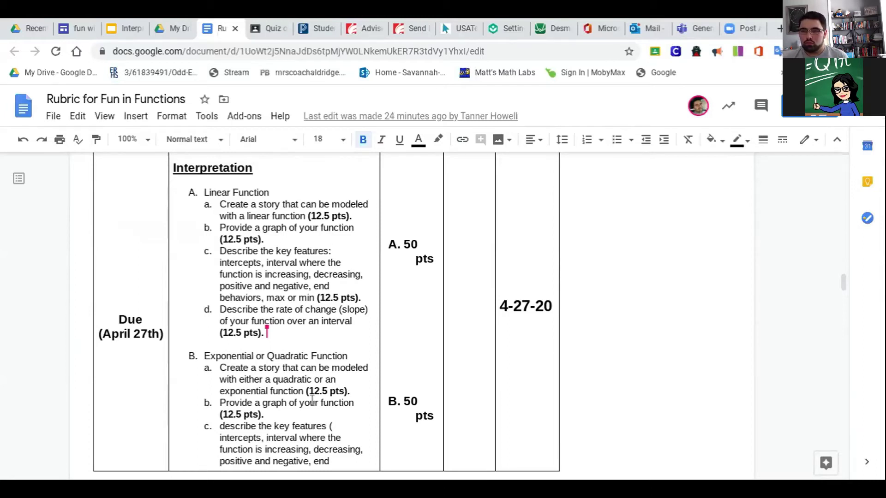
- Review the rubric's key features requirement, then bring up the Linear Interpretation presentation
{"action": "scroll", "coordinate": [331, 333], "scroll_direction": "down", "scroll_amount": 1}
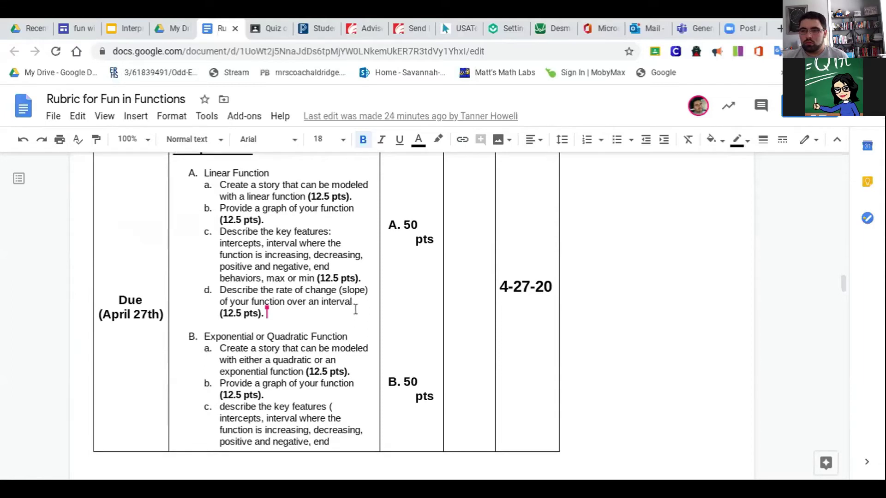
{"action": "scroll", "coordinate": [356, 310], "scroll_direction": "up", "scroll_amount": 1}
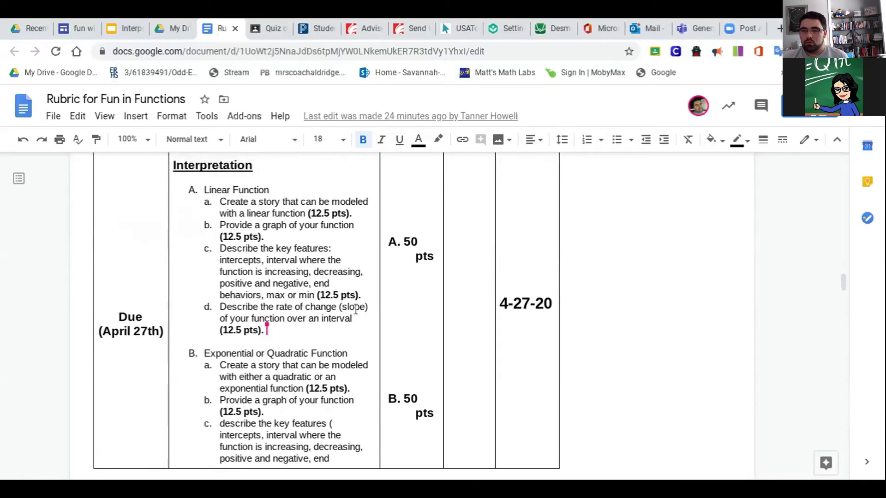
{"action": "scroll", "coordinate": [291, 276], "scroll_direction": "down", "scroll_amount": 5}
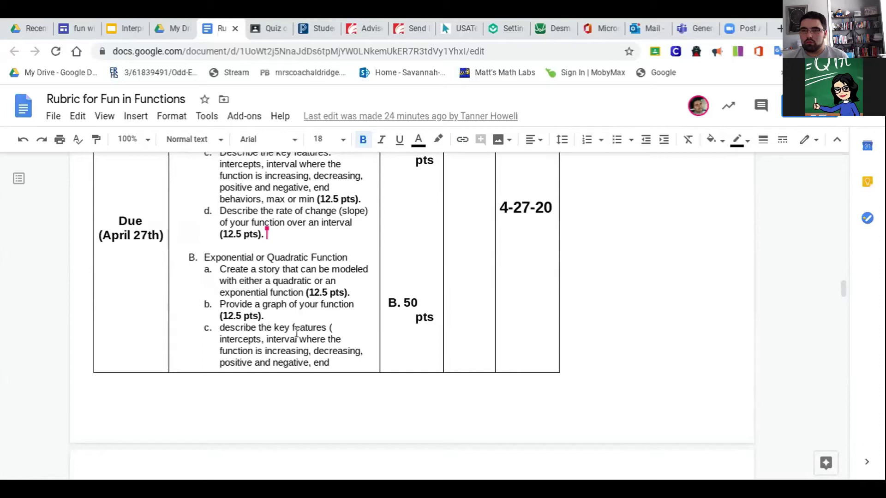
{"action": "scroll", "coordinate": [297, 331], "scroll_direction": "down", "scroll_amount": 6}
{"action": "scroll", "coordinate": [297, 331], "scroll_direction": "up", "scroll_amount": 2}
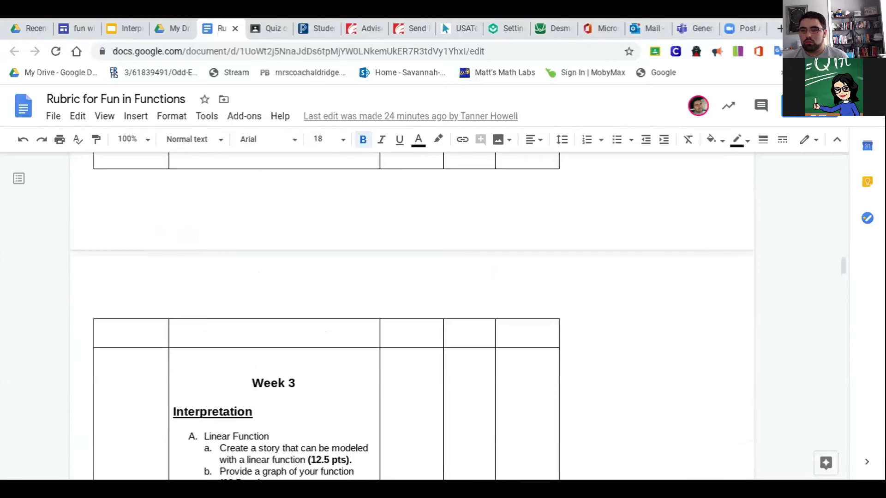
{"action": "scroll", "coordinate": [297, 331], "scroll_direction": "down", "scroll_amount": 4}
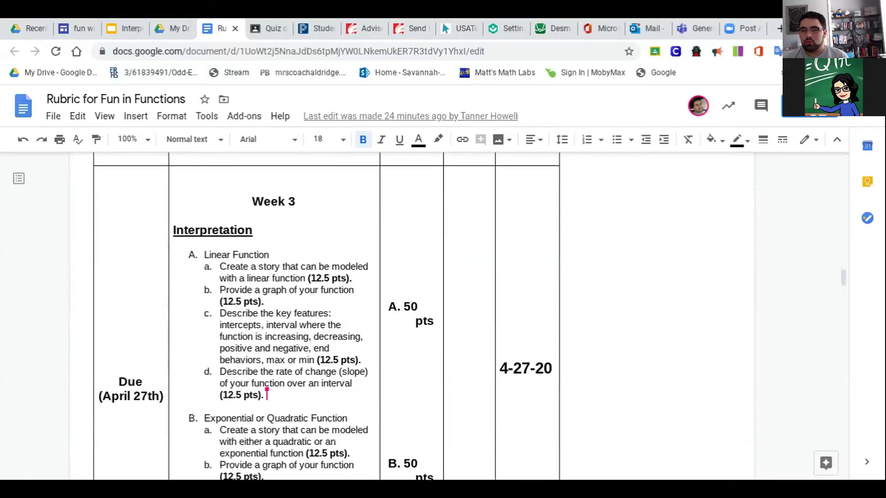
{"action": "left_click", "coordinate": [297, 334]}
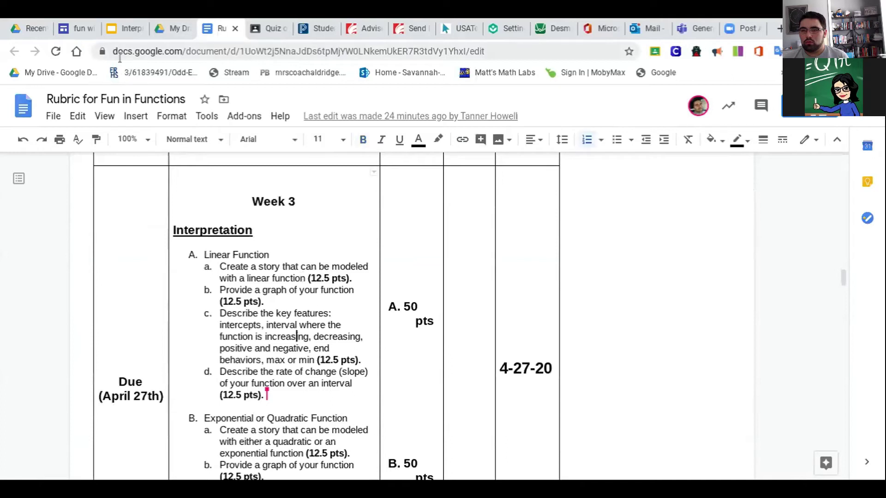
{"action": "left_click", "coordinate": [132, 29]}
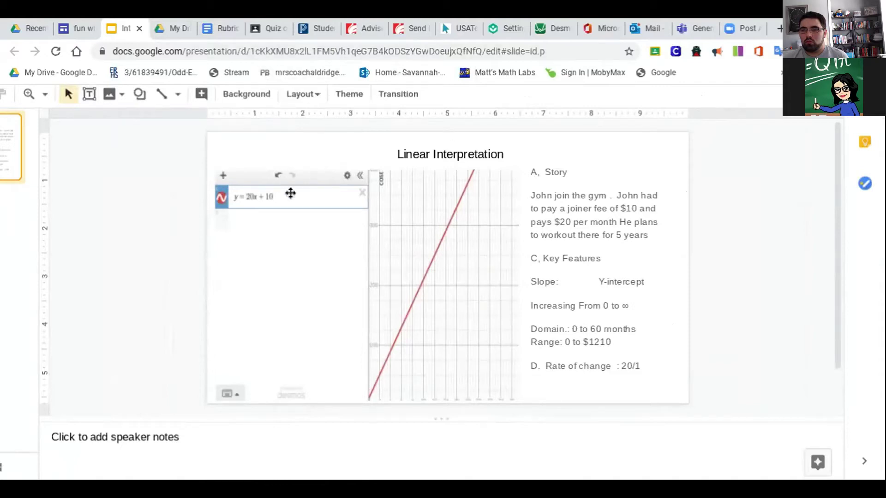
- Leave the Linear Interpretation slide for the My Drive page in Google Drive
{"action": "left_click", "coordinate": [40, 75]}
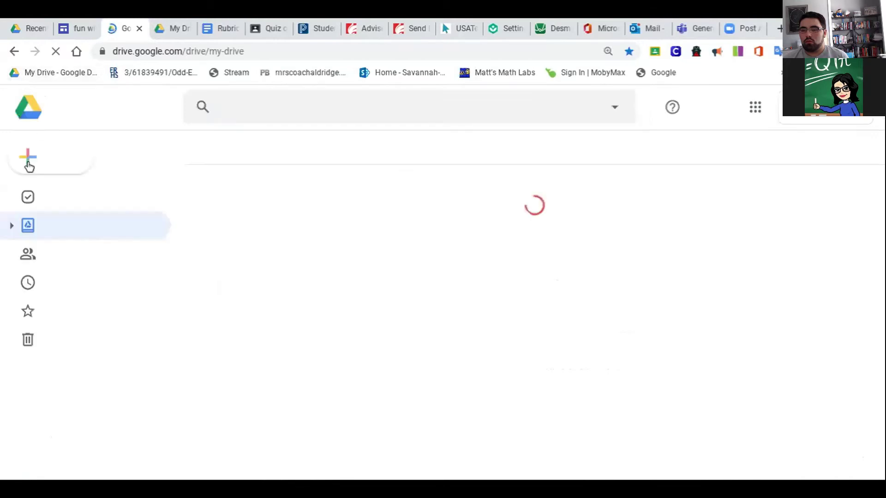
- Look at Drive's New menu, then bring up the Desmos graph of y = 20x + 10
{"action": "left_click", "coordinate": [28, 166]}
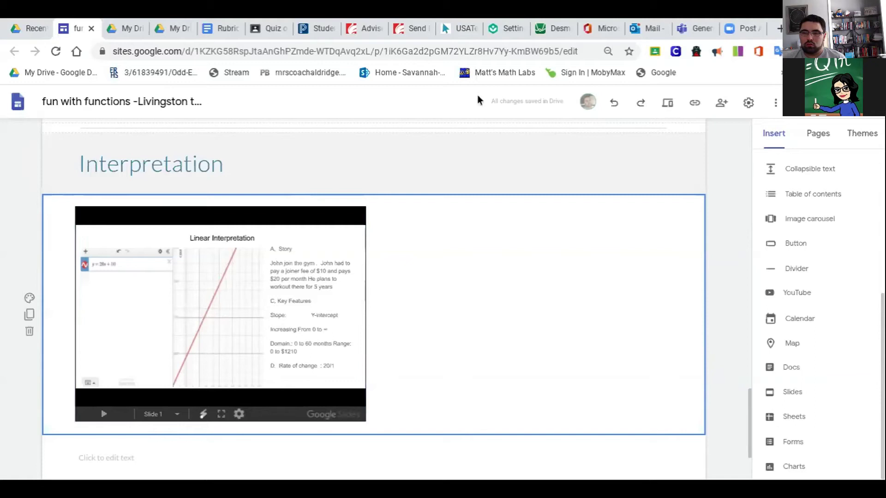
{"action": "left_click", "coordinate": [559, 30]}
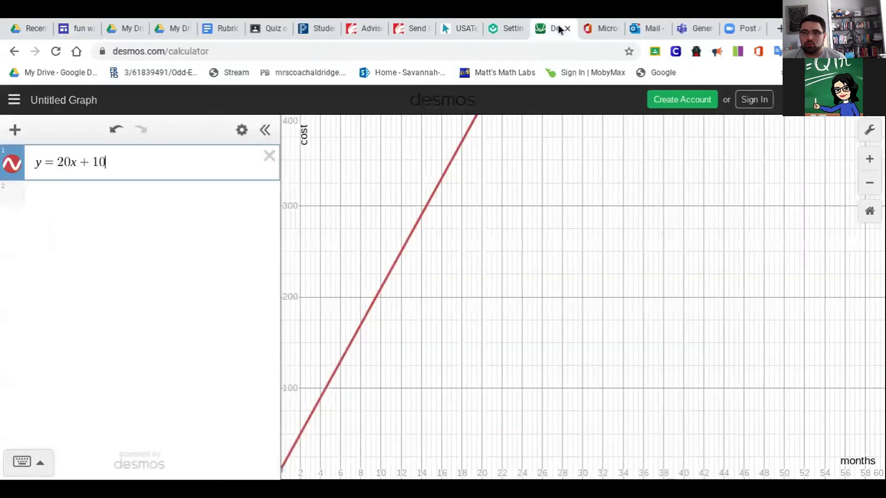
{"action": "left_click", "coordinate": [870, 139]}
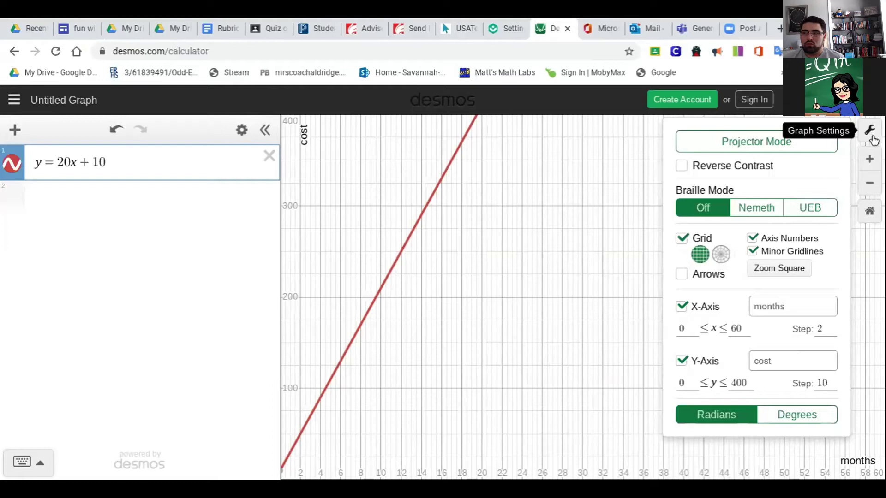
{"action": "left_click", "coordinate": [616, 241]}
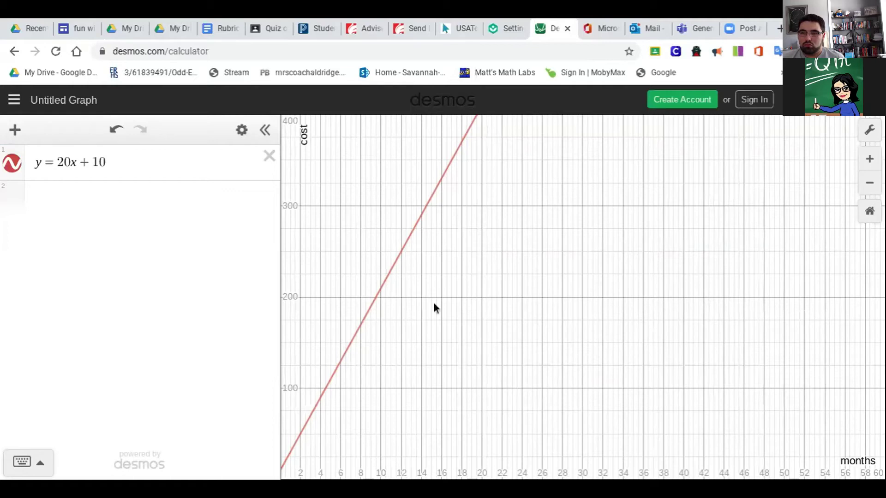
- Go back to the fun with functions page in Google Sites
{"action": "left_click", "coordinate": [85, 30]}
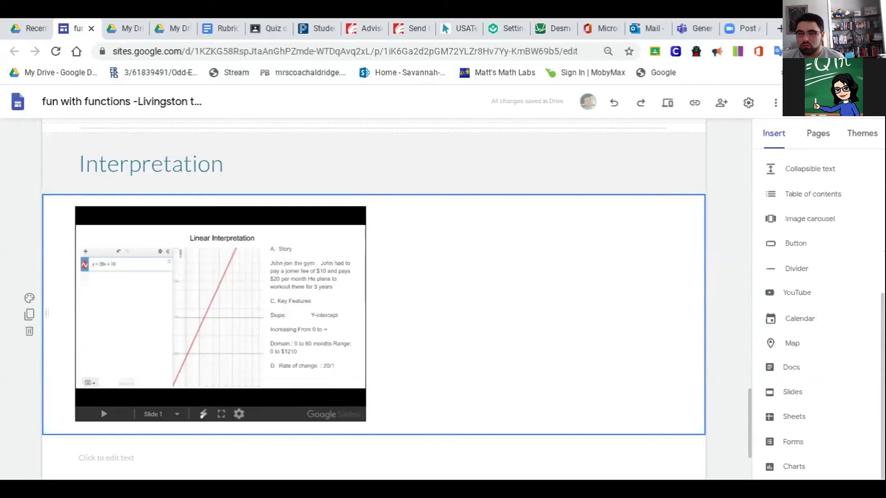
- Scroll through the embedded Linear Interpretation presentation under the Interpretation heading
{"action": "scroll", "coordinate": [279, 437], "scroll_direction": "down", "scroll_amount": 2}
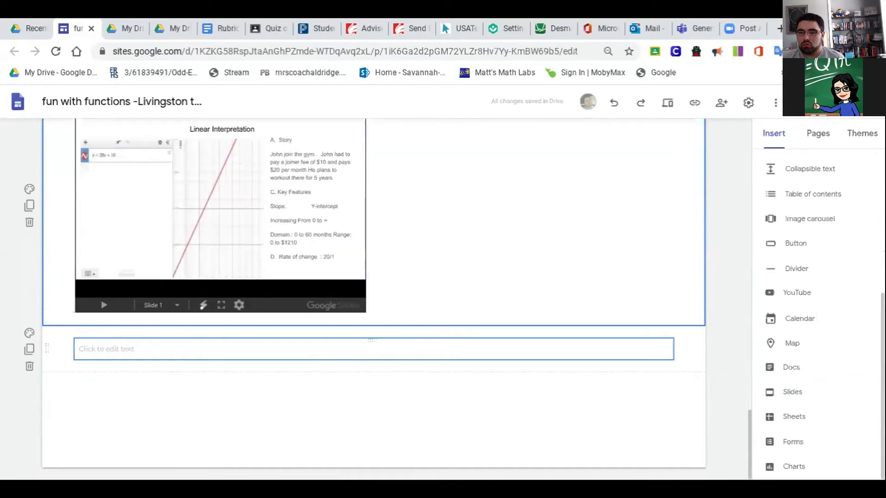
{"action": "scroll", "coordinate": [374, 295], "scroll_direction": "up", "scroll_amount": 2}
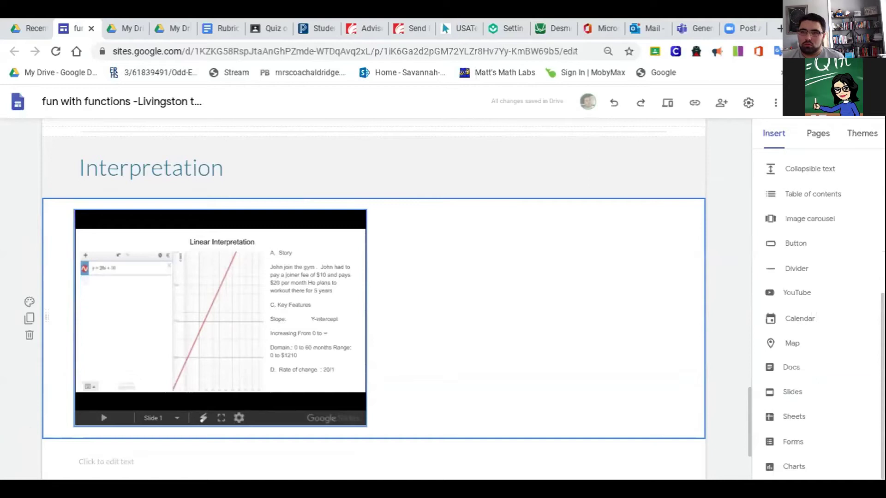
{"action": "scroll", "coordinate": [374, 295], "scroll_direction": "down", "scroll_amount": 1}
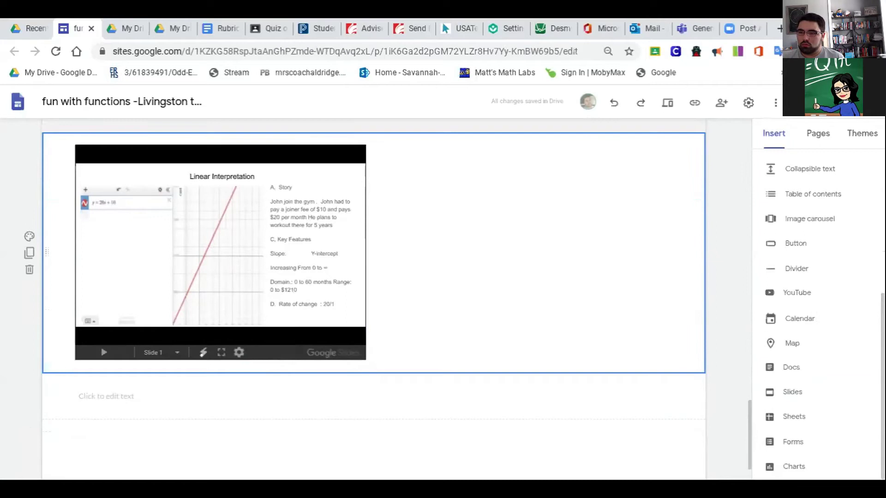
{"action": "scroll", "coordinate": [374, 298], "scroll_direction": "down", "scroll_amount": 1}
{"action": "scroll", "coordinate": [374, 263], "scroll_direction": "up", "scroll_amount": 2}
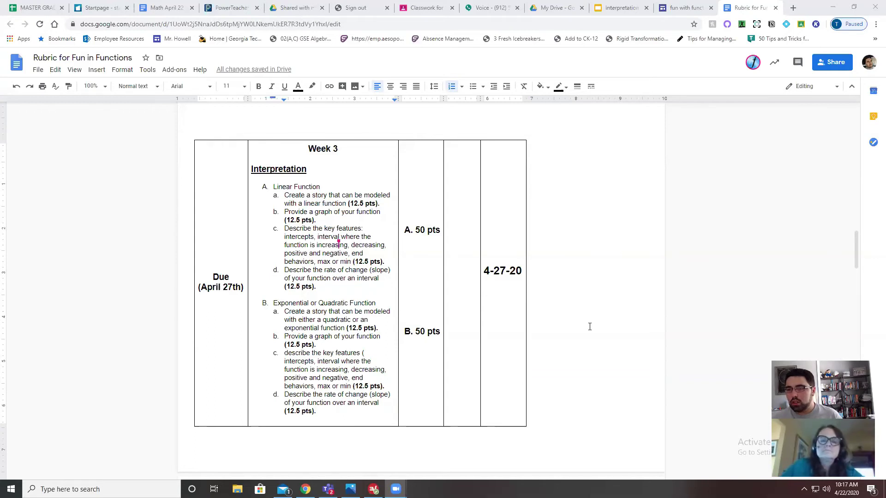
- Snap the browser to the left half of the screen and bring up the Interpretation slides
{"action": "left_click", "coordinate": [692, 282]}
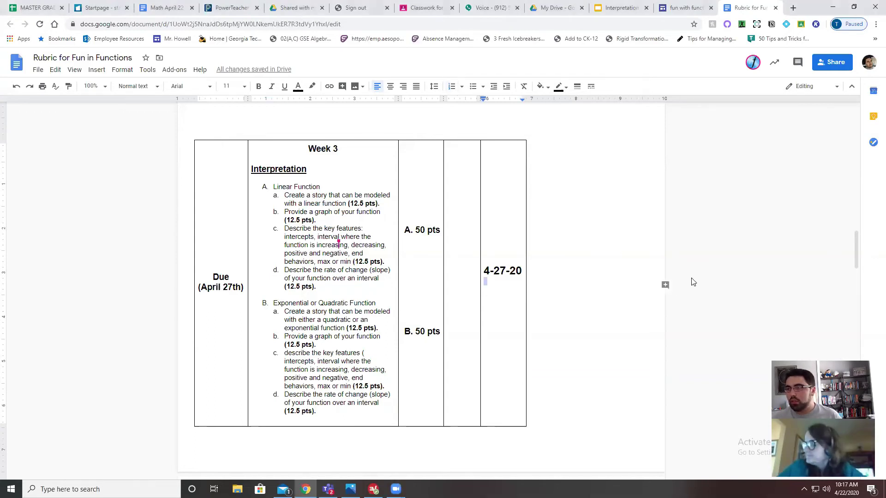
{"action": "left_click", "coordinate": [855, 8]}
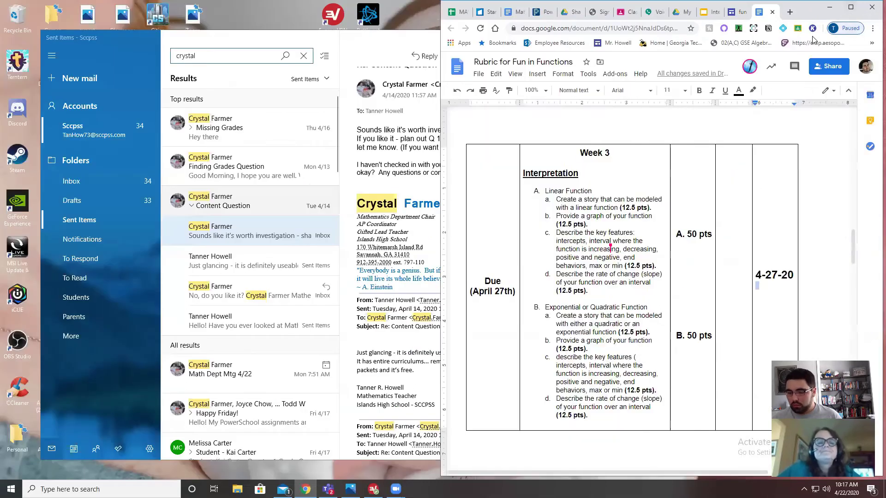
{"action": "key", "text": "super+Left"}
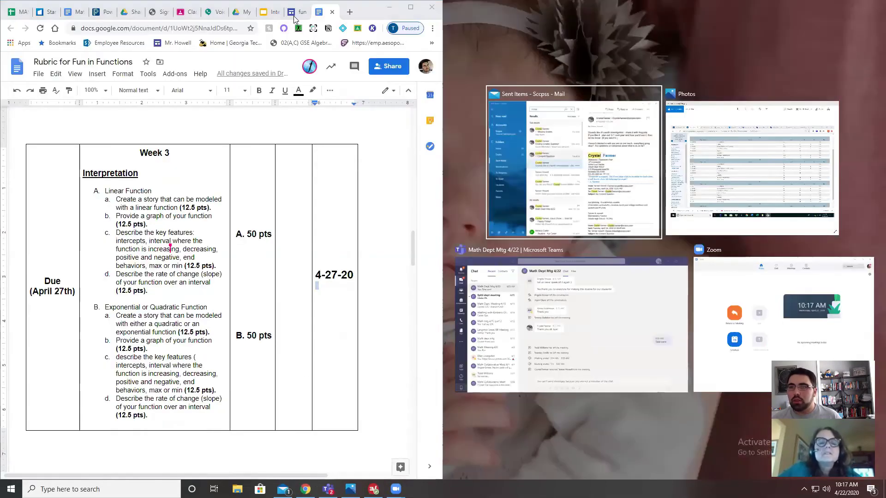
{"action": "left_click", "coordinate": [267, 11]}
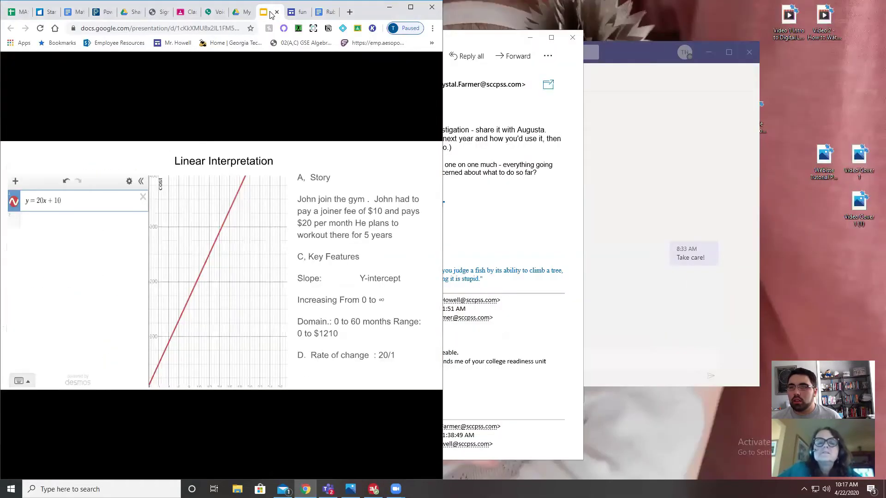
- Move the Linear Interpretation presentation into its own window snapped to the right half
{"action": "left_click_drag", "start_coordinate": [268, 11], "coordinate": [226, 9]}
{"action": "key", "text": "super+Right"}
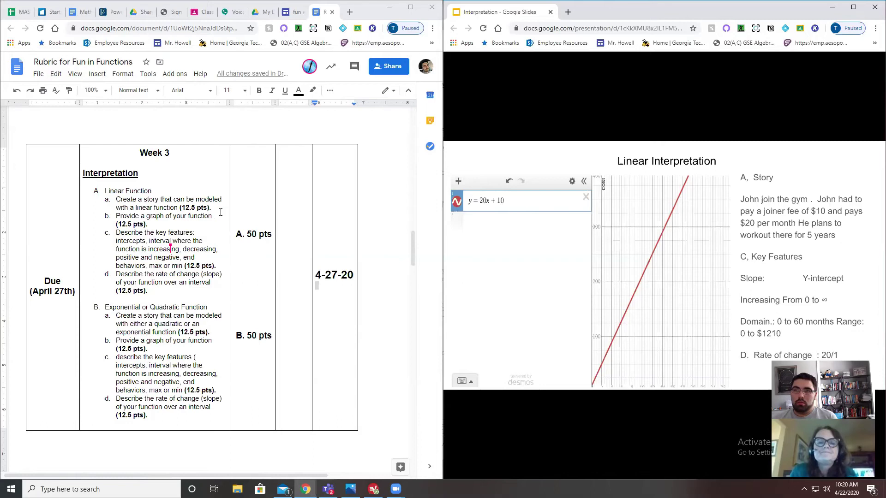
- Bring the Rubric for Fun in Functions doc forward and maximize it to review Week 3 Interpretation
{"action": "left_click", "coordinate": [365, 19]}
{"action": "double_click", "coordinate": [365, 18]}
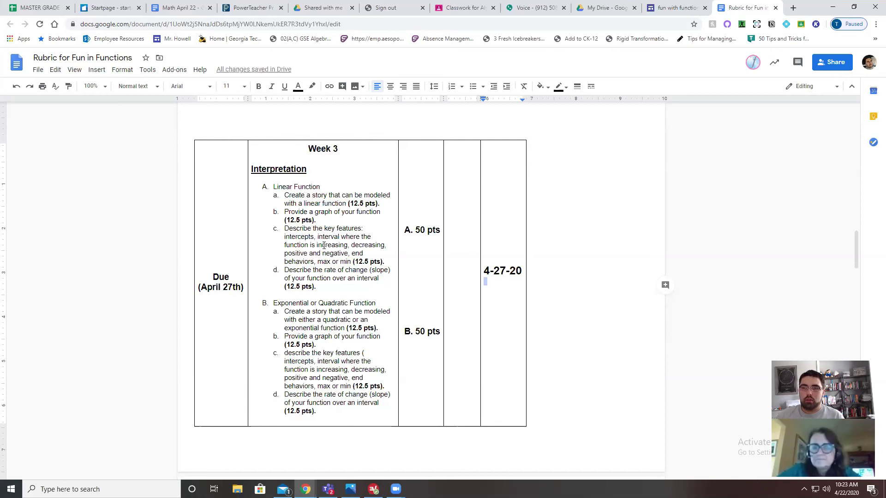
- Switch back to the fun with functions site and scroll through its sections up to the header
{"action": "left_click", "coordinate": [660, 13]}
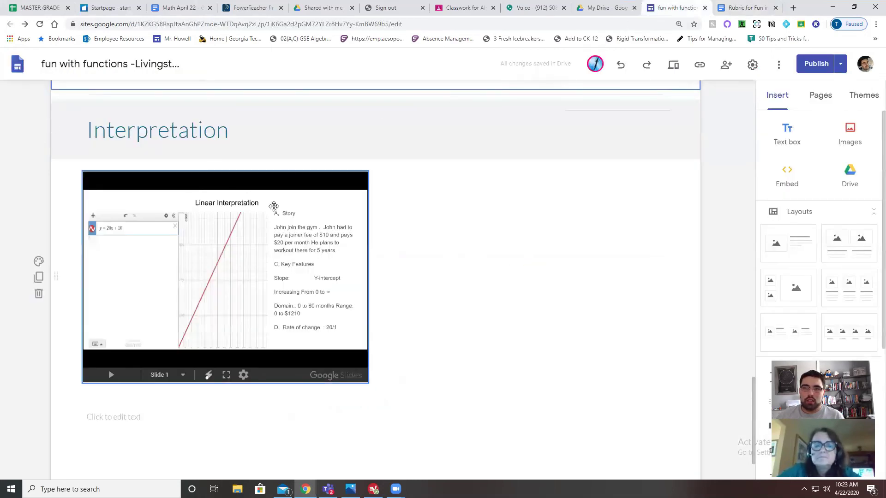
{"action": "scroll", "coordinate": [440, 237], "scroll_direction": "up", "scroll_amount": 3}
{"action": "scroll", "coordinate": [440, 236], "scroll_direction": "up", "scroll_amount": 12}
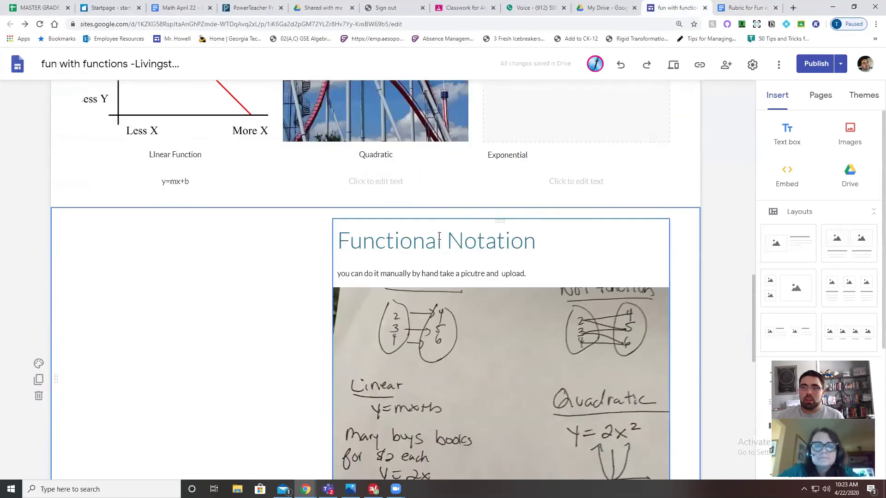
{"action": "scroll", "coordinate": [363, 229], "scroll_direction": "up", "scroll_amount": 4}
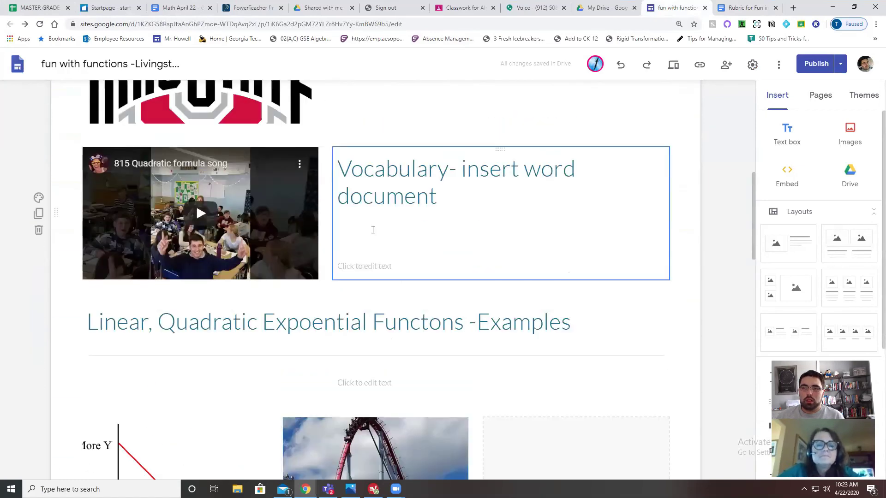
{"action": "scroll", "coordinate": [372, 274], "scroll_direction": "up", "scroll_amount": 10}
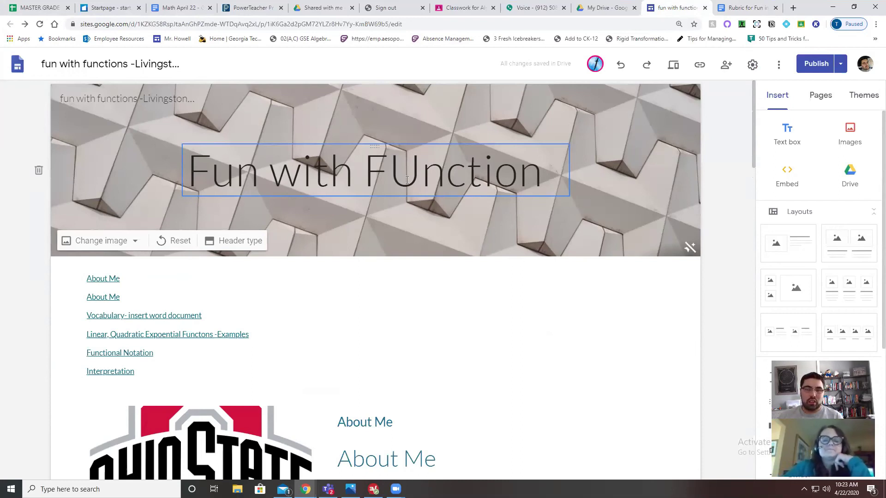
{"action": "scroll", "coordinate": [331, 279], "scroll_direction": "down", "scroll_amount": 5}
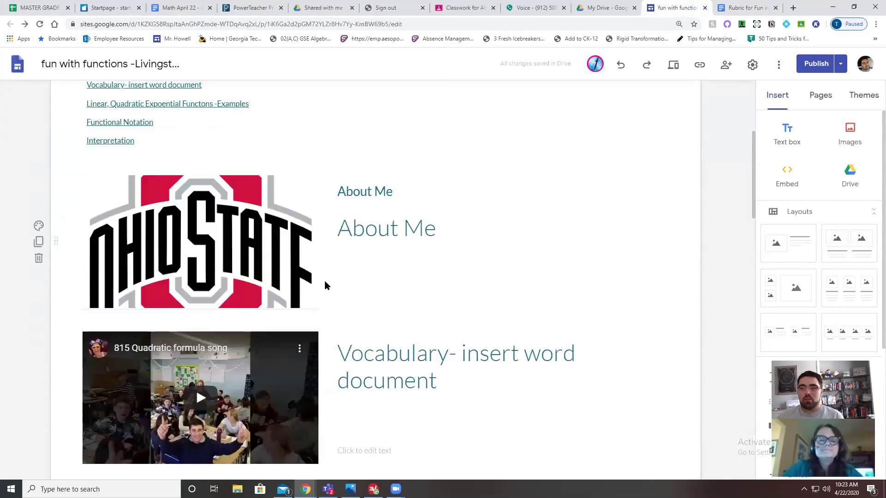
{"action": "scroll", "coordinate": [331, 279], "scroll_direction": "down", "scroll_amount": 15}
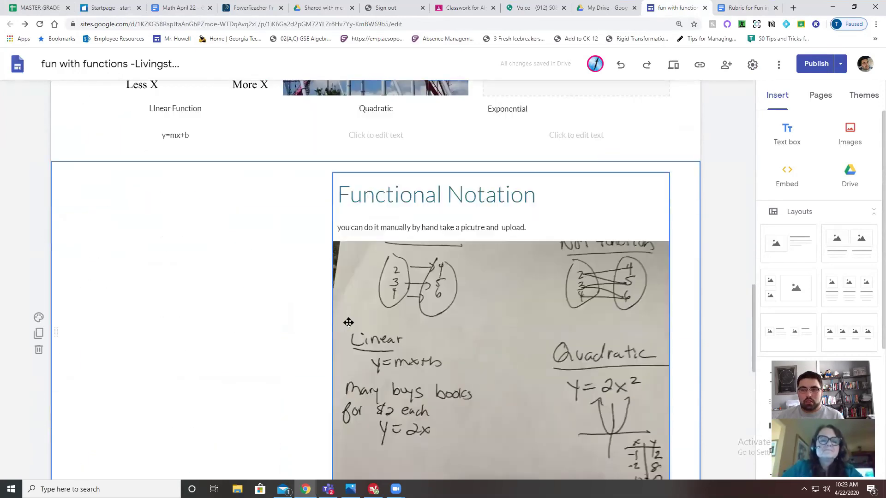
{"action": "scroll", "coordinate": [355, 325], "scroll_direction": "down", "scroll_amount": 8}
{"action": "scroll", "coordinate": [394, 383], "scroll_direction": "up", "scroll_amount": 6}
{"action": "scroll", "coordinate": [409, 385], "scroll_direction": "up", "scroll_amount": 20}
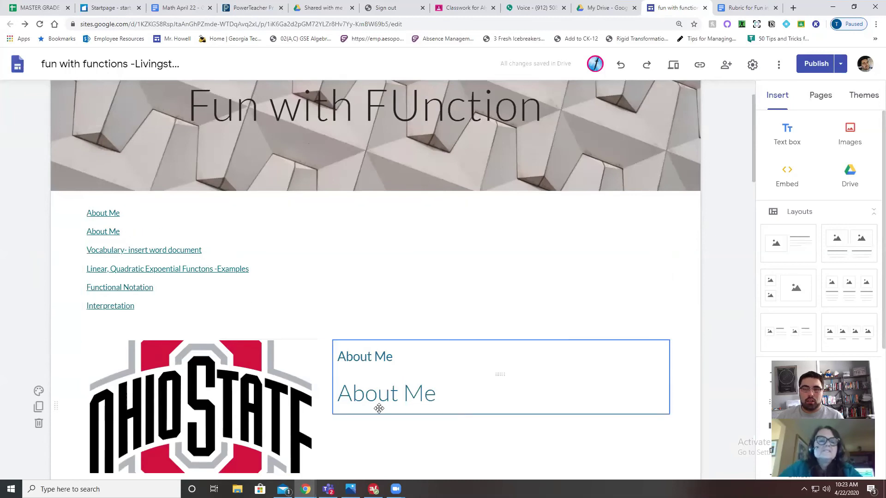
{"action": "scroll", "coordinate": [379, 409], "scroll_direction": "up", "scroll_amount": 2}
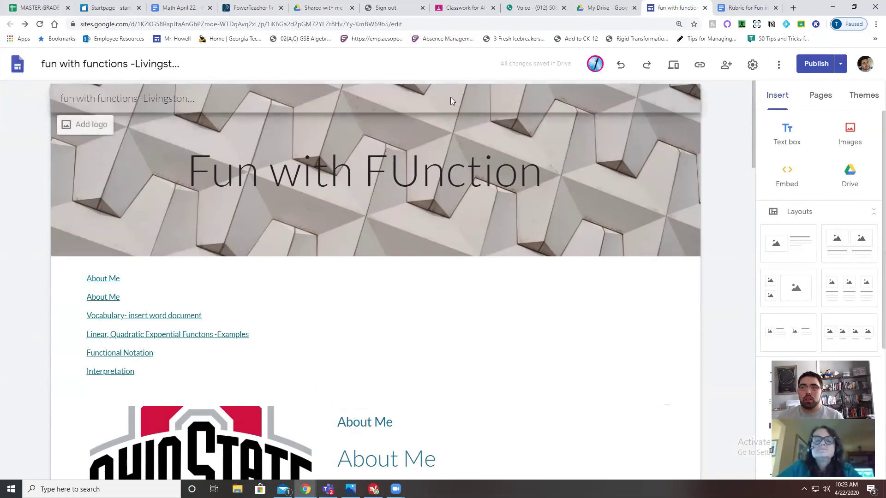
{"action": "left_click", "coordinate": [820, 98]}
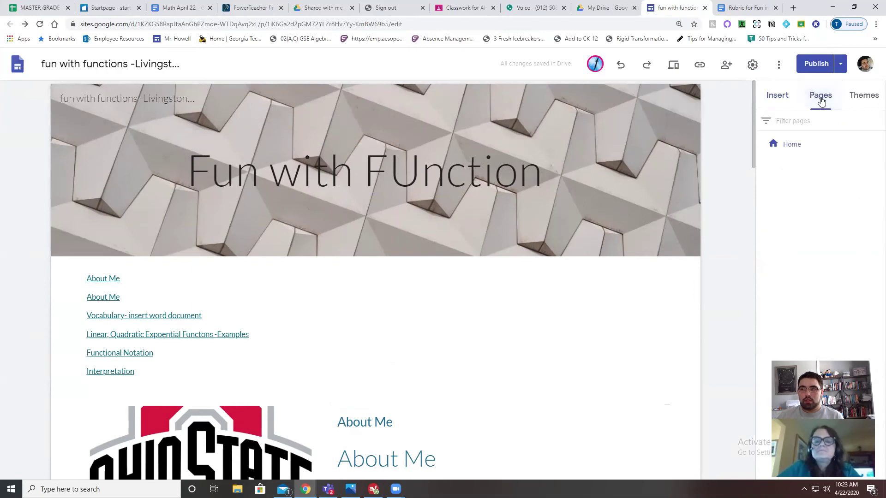